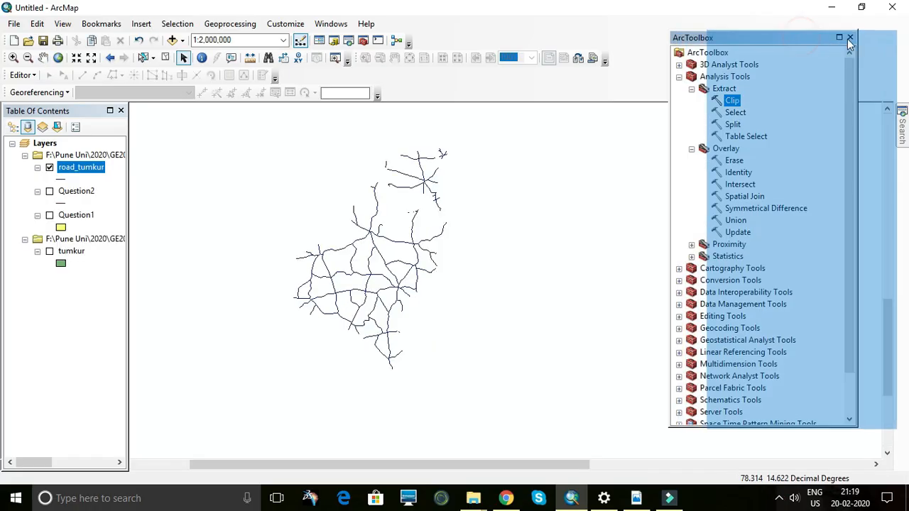
# Step: Remove both source folder groups and all their layers from the map's table of contents
pyautogui.click(102, 155)
pyautogui.rightClick(102, 155)
pyautogui.click(124, 158)
pyautogui.rightClick(82, 160)
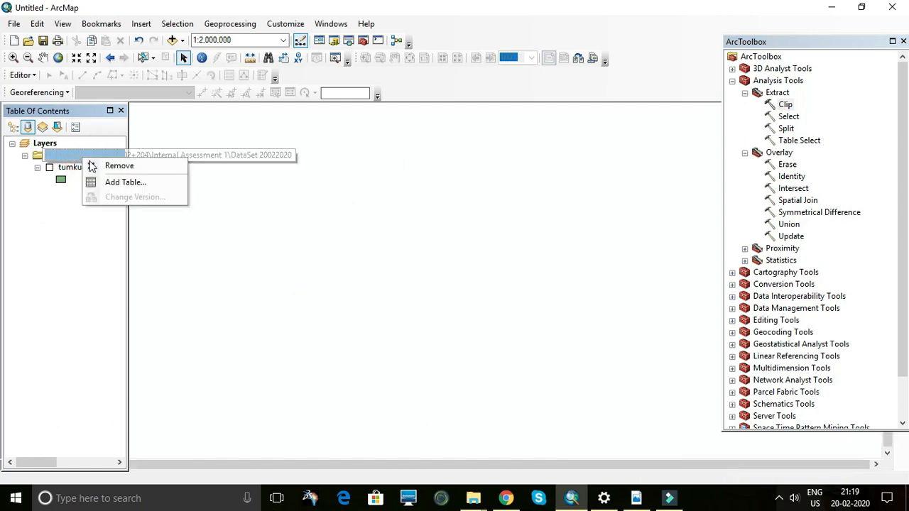
pyautogui.click(103, 164)
# Step: Add Buildings.shp and Roads.shp from the Question3 folder of DataSet 20022020 to the map
pyautogui.click(172, 41)
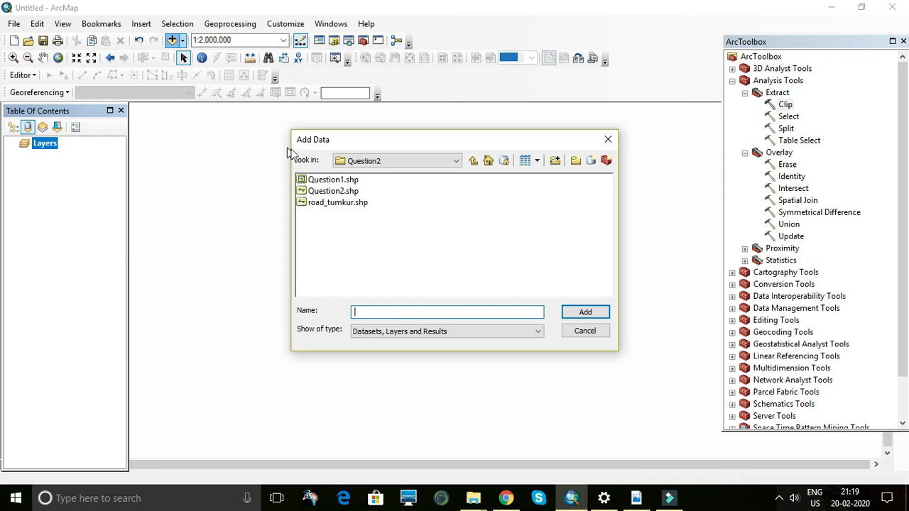
pyautogui.click(473, 161)
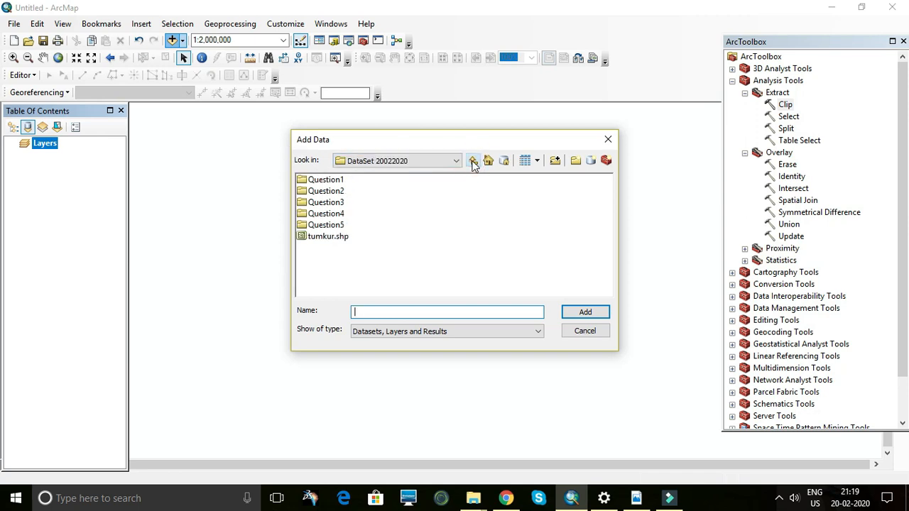
pyautogui.doubleClick(329, 203)
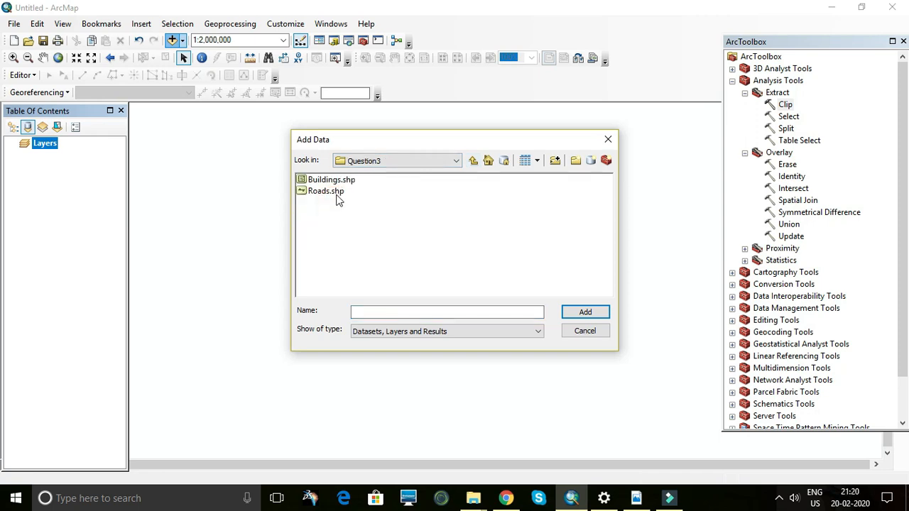
pyautogui.moveTo(350, 200); pyautogui.dragTo(336, 182)
pyautogui.click(568, 312)
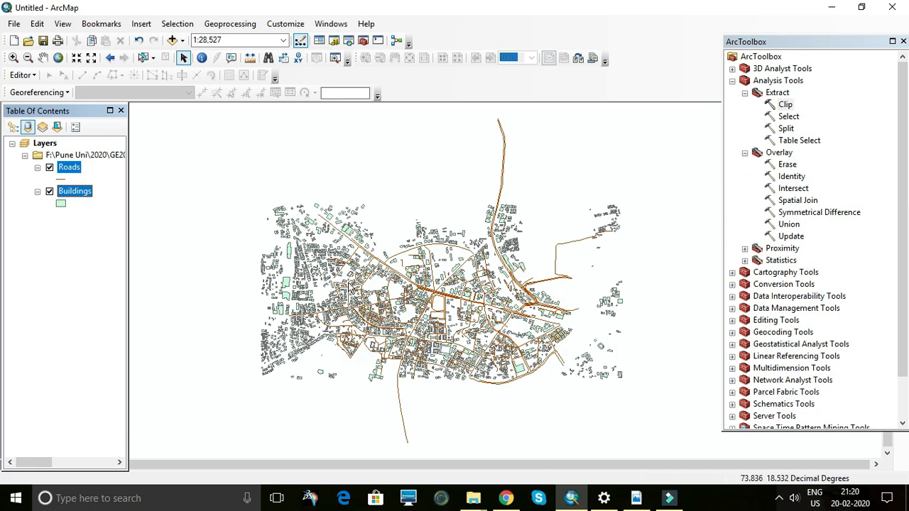
# Step: Examine the highway types in the Roads layer's attribute table at full size and close it
pyautogui.rightClick(78, 192)
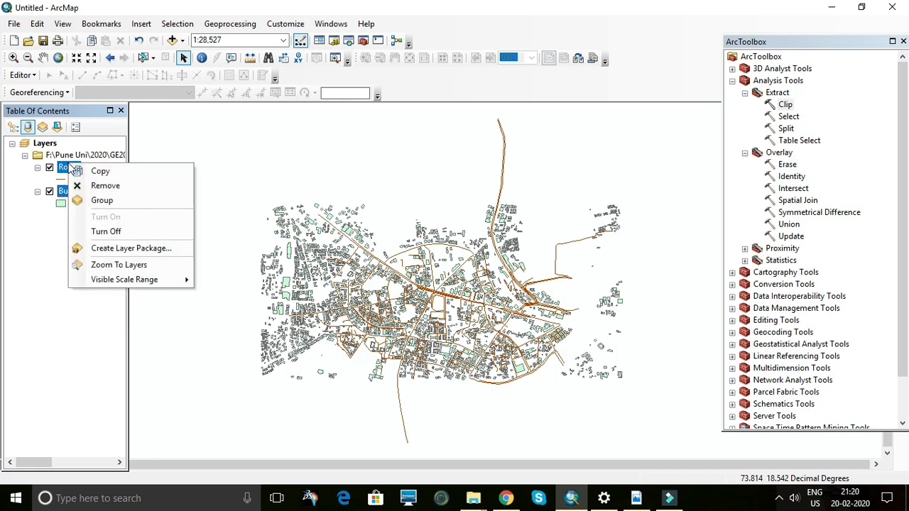
pyautogui.click(217, 162)
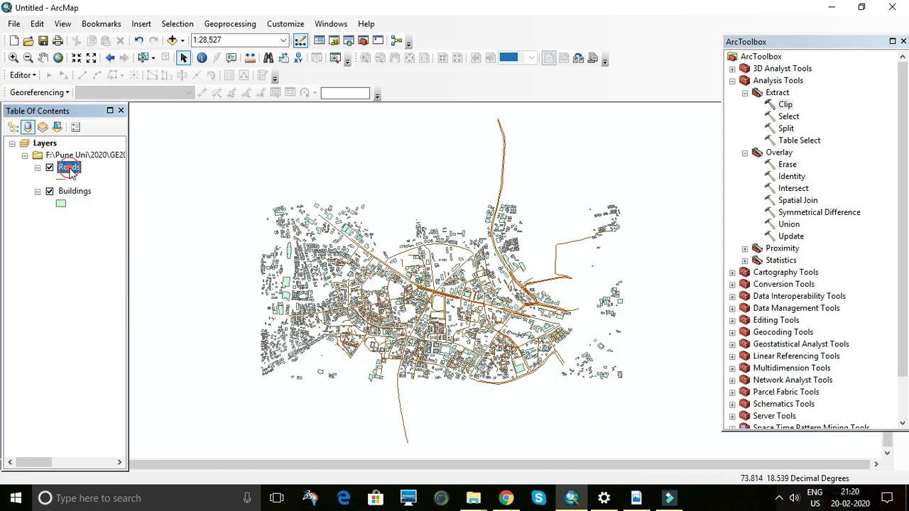
pyautogui.rightClick(69, 169)
pyautogui.click(119, 207)
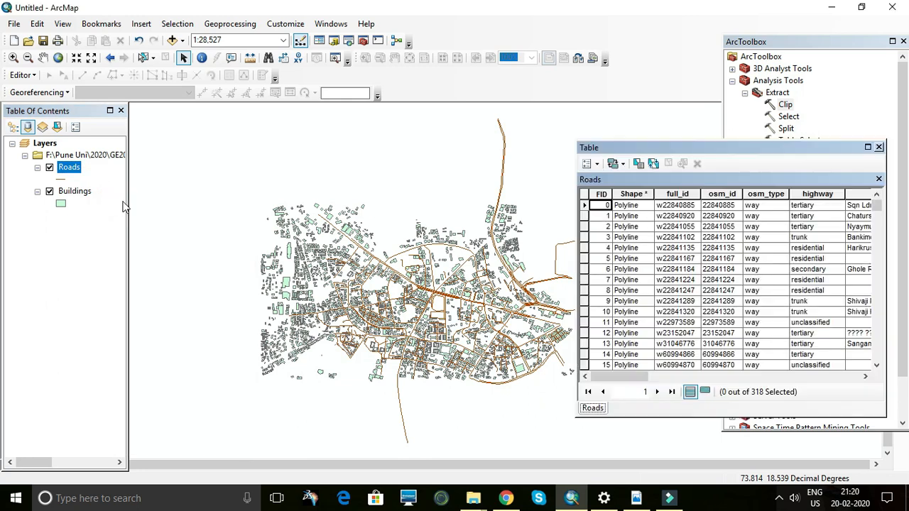
pyautogui.click(869, 147)
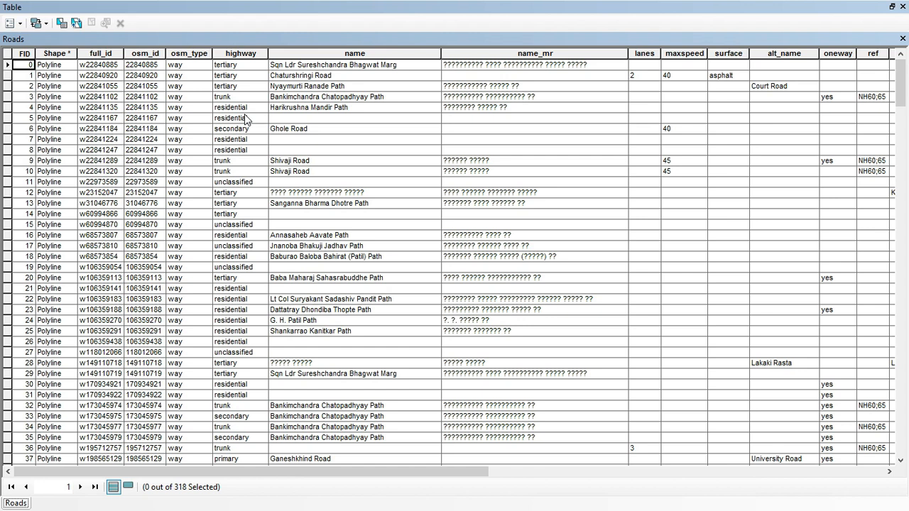
pyautogui.click(893, 8)
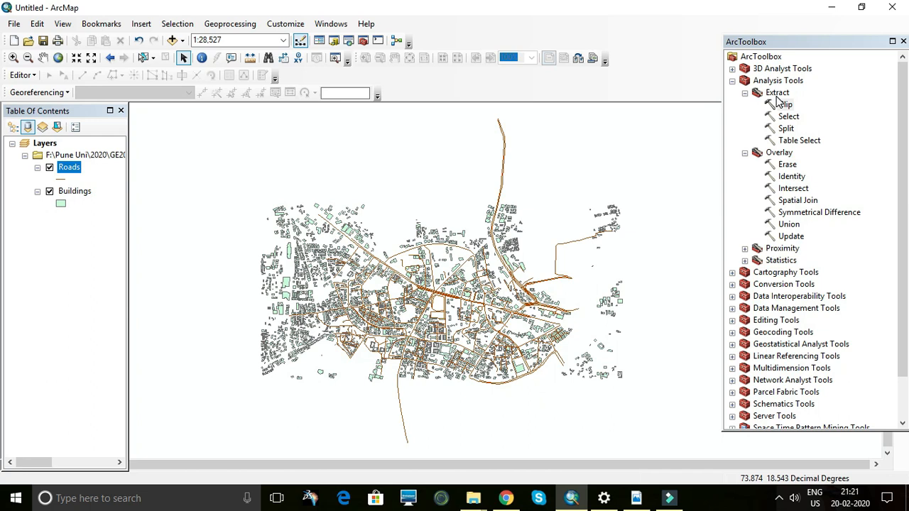
# Step: Set up the Select analysis tool with Roads as input and an output named residential in the Question3 folder
pyautogui.doubleClick(788, 119)
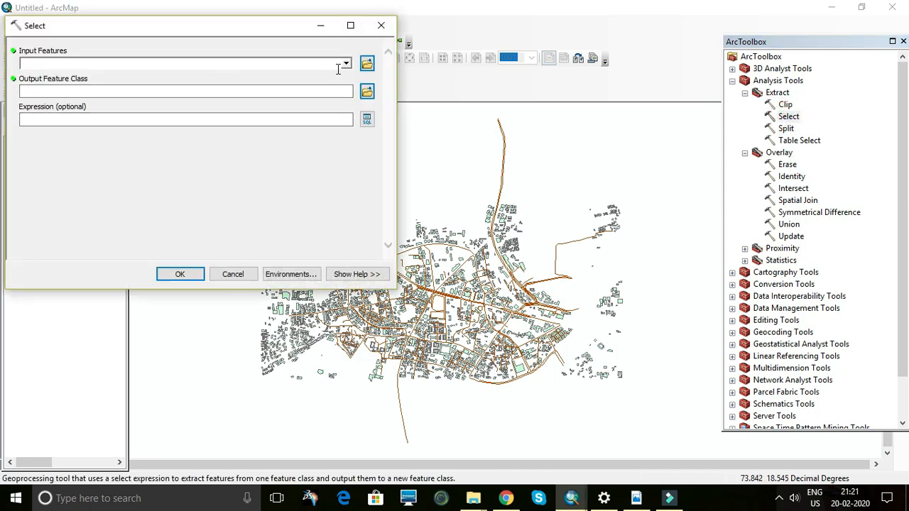
pyautogui.click(346, 64)
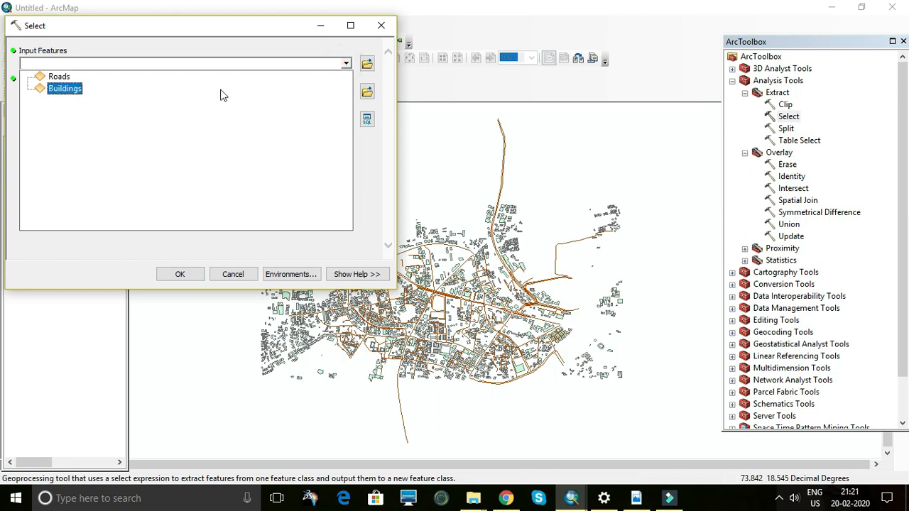
pyautogui.click(51, 76)
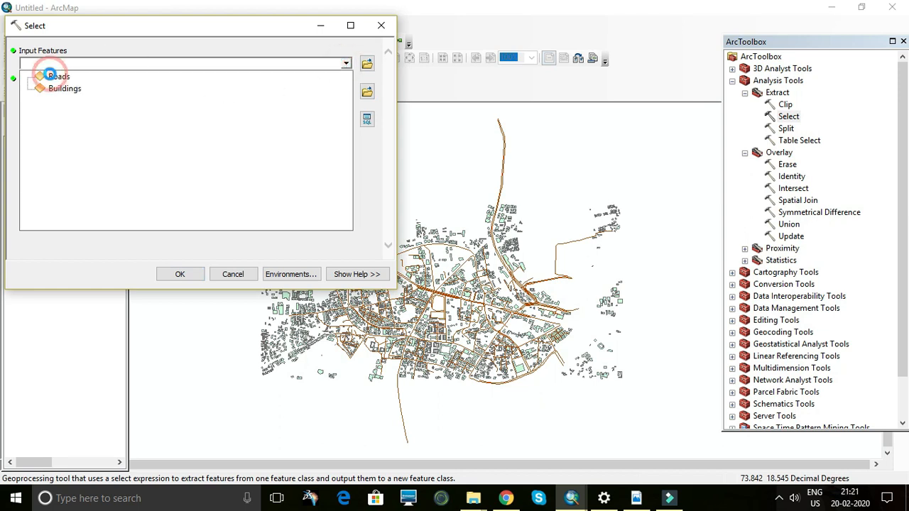
pyautogui.click(367, 92)
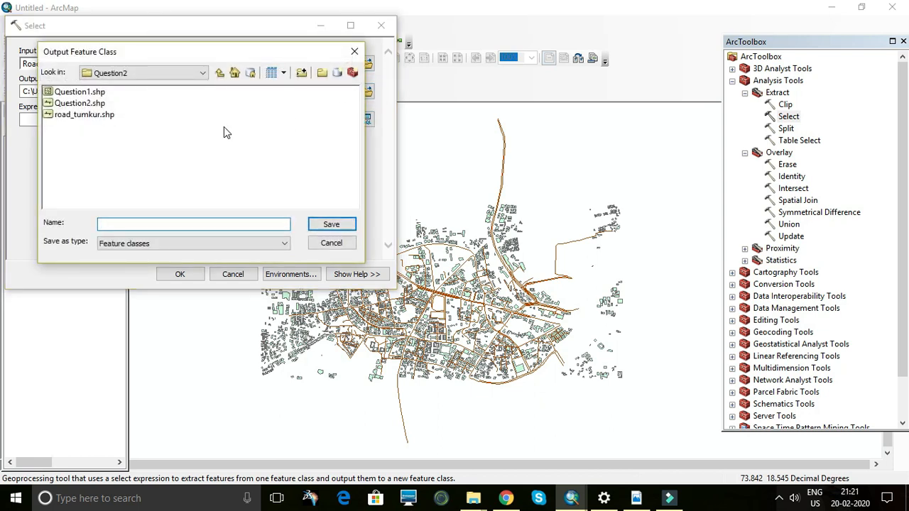
pyautogui.click(220, 72)
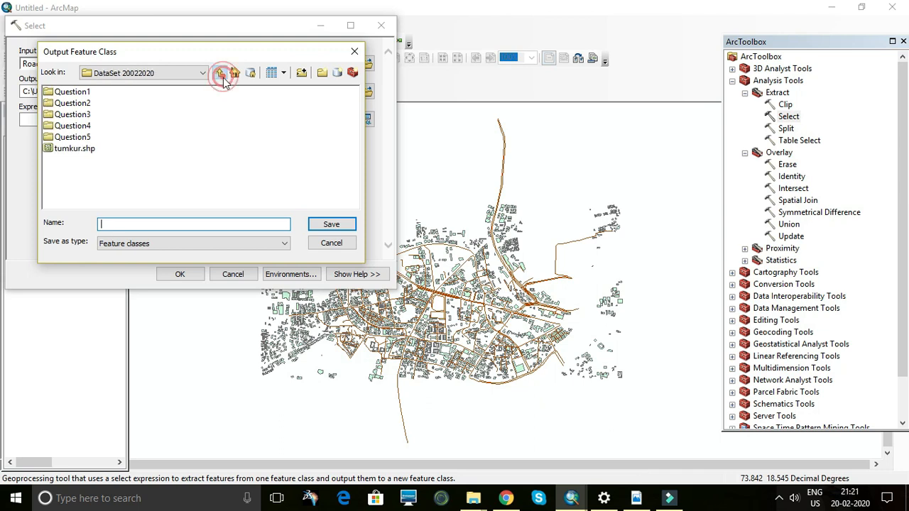
pyautogui.doubleClick(83, 117)
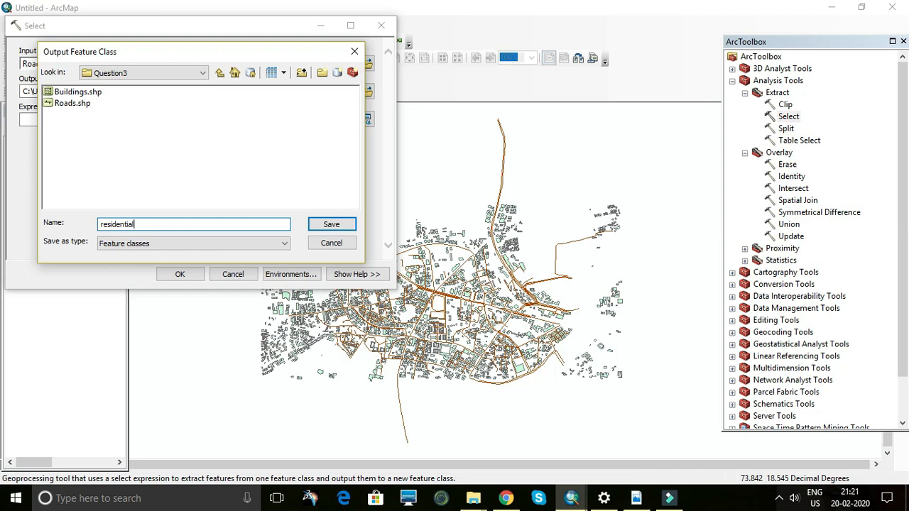
pyautogui.click(780, 498)
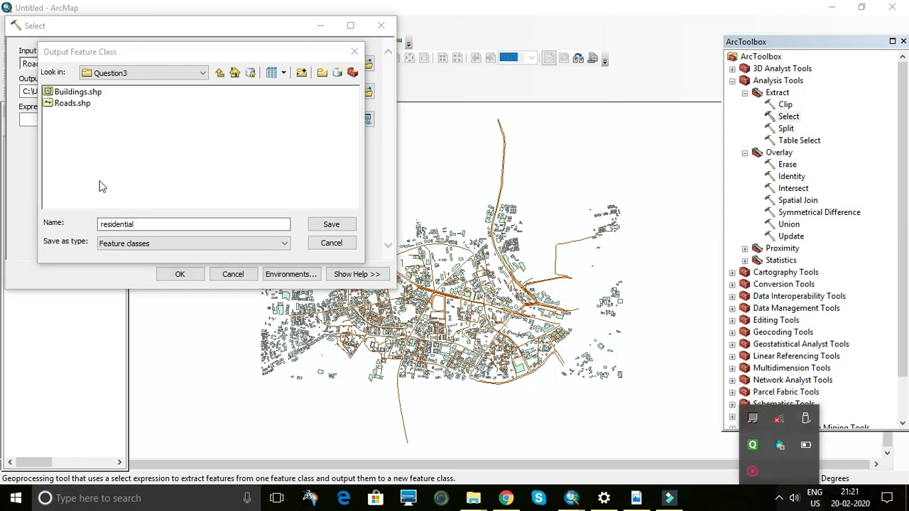
pyautogui.click(160, 224)
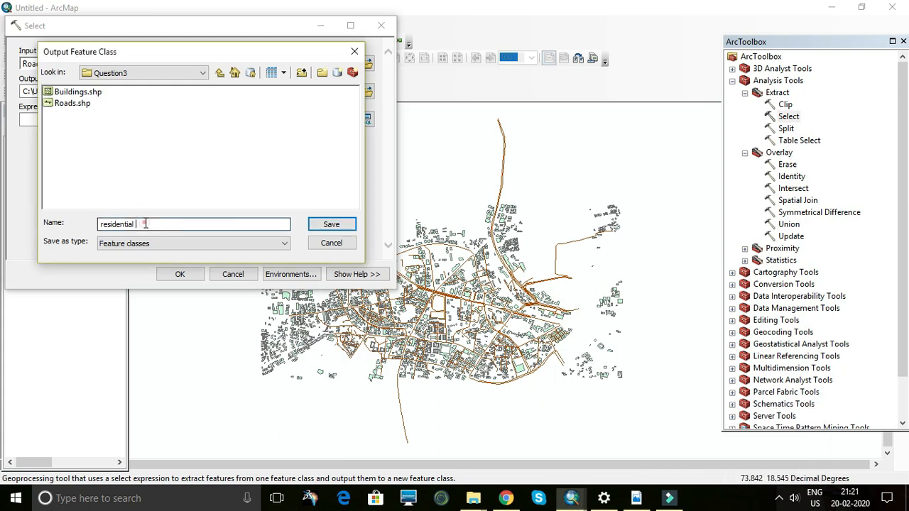
pyautogui.click(325, 228)
# Step: Build and verify the expression "highway" LIKE 'residential', and run the Select tool with it
pyautogui.click(367, 119)
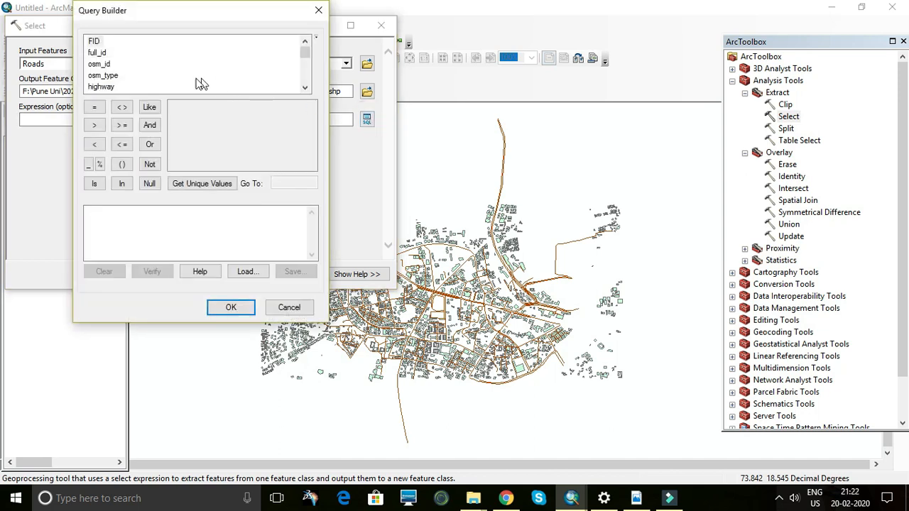
pyautogui.moveTo(299, 55)
pyautogui.mouseDown()
pyautogui.moveTo(306, 71)
pyautogui.moveTo(304, 60)
pyautogui.mouseUp()
pyautogui.scroll(2, 216, 84)
pyautogui.doubleClick(101, 87)
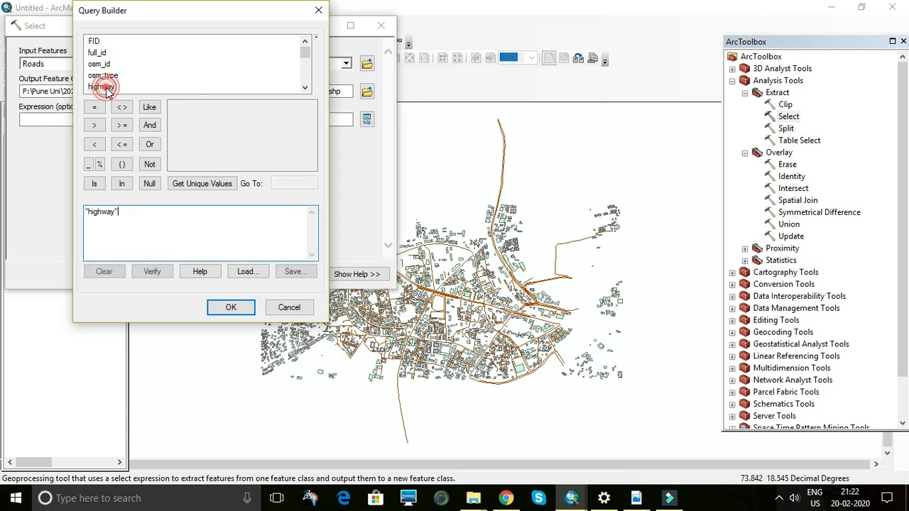
pyautogui.click(201, 183)
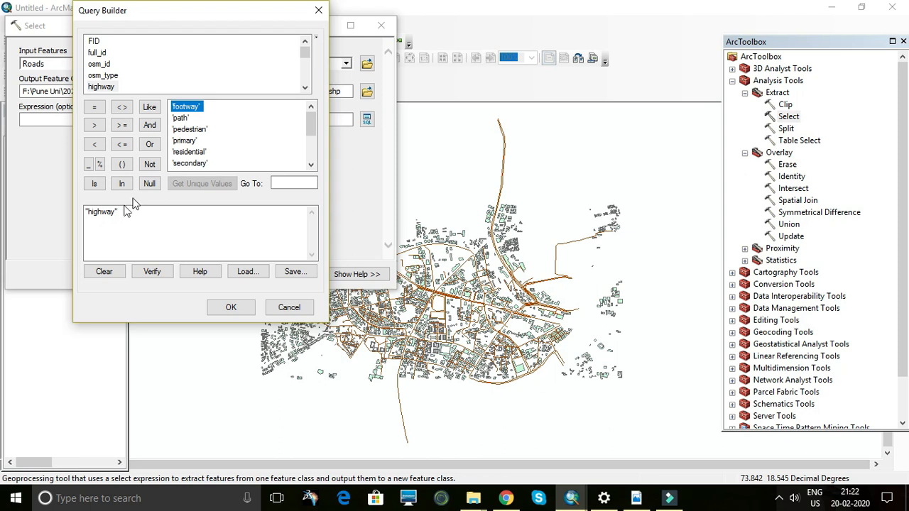
pyautogui.click(149, 108)
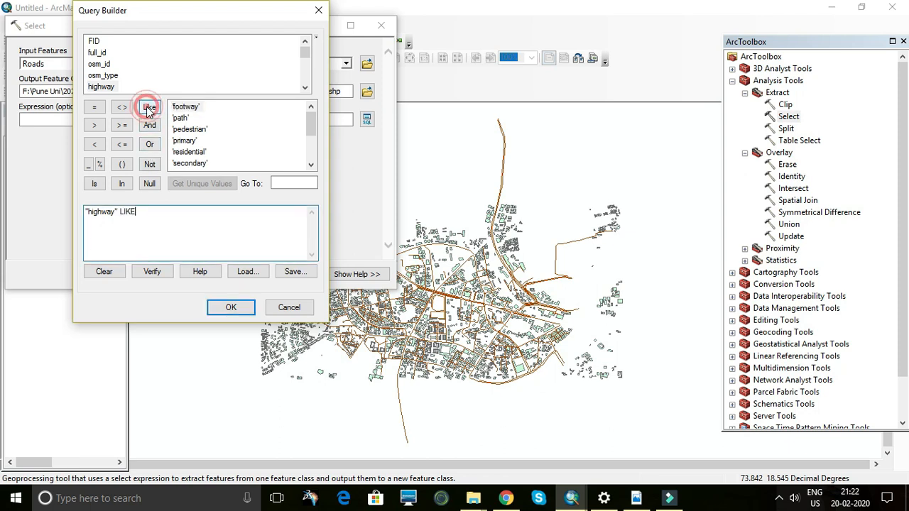
pyautogui.doubleClick(192, 152)
pyautogui.click(152, 272)
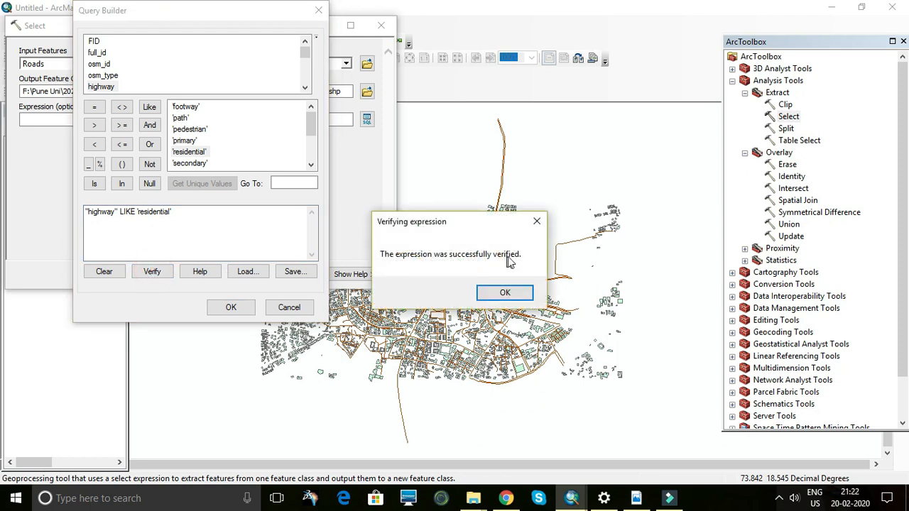
pyautogui.click(505, 293)
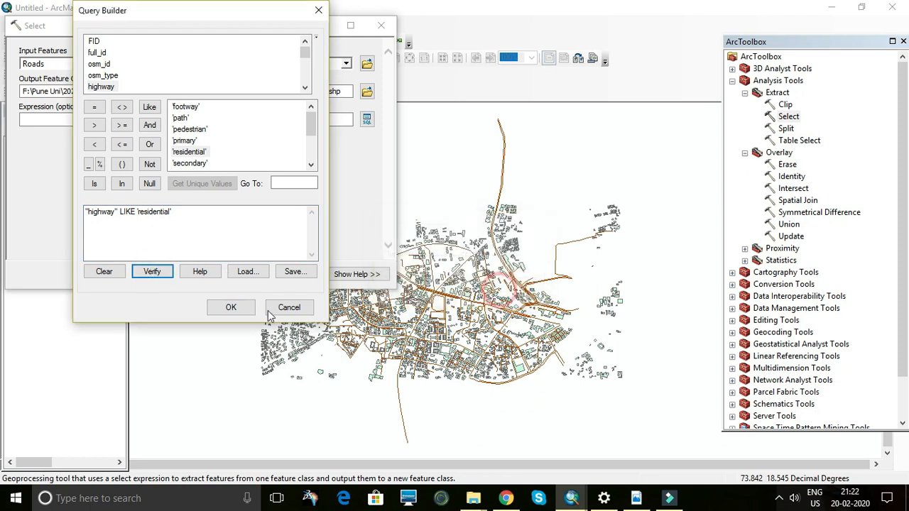
pyautogui.click(233, 308)
pyautogui.click(180, 274)
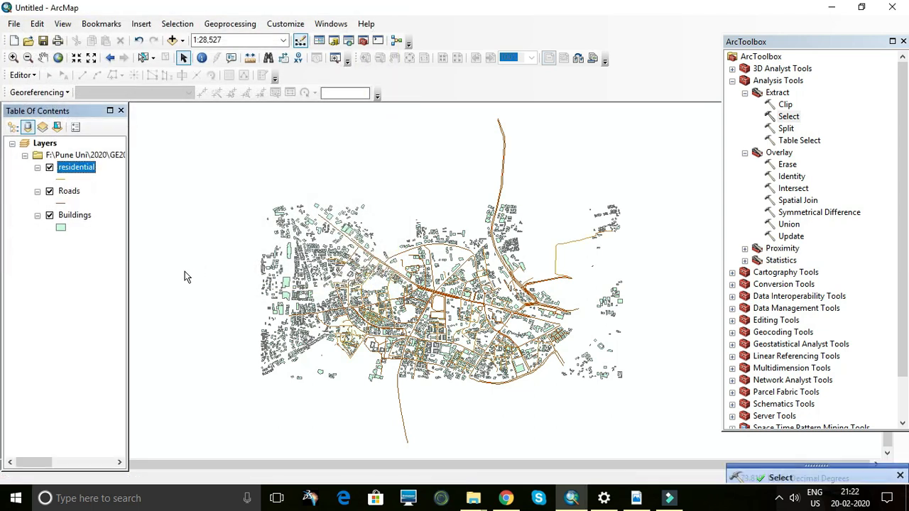
# Step: Hide the Roads layer and give the residential layer the red Highway line symbol with a width of 3
pyautogui.click(50, 191)
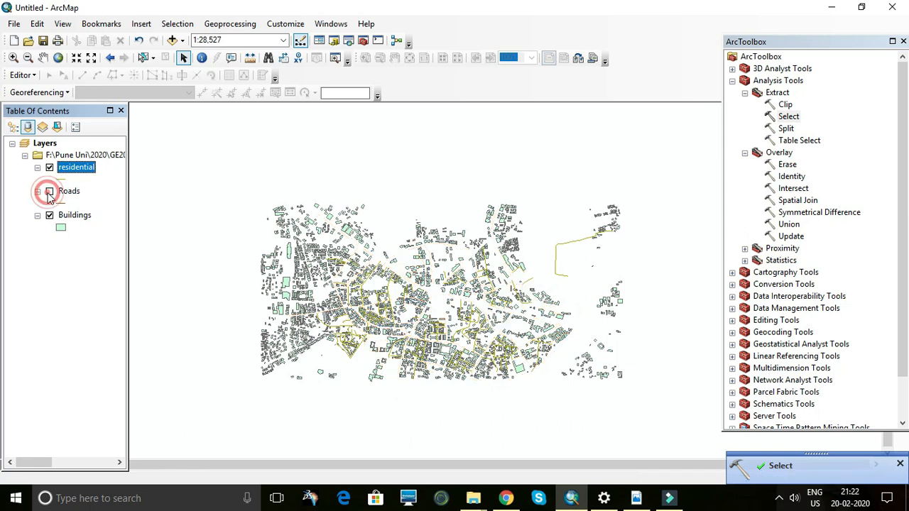
pyautogui.click(62, 179)
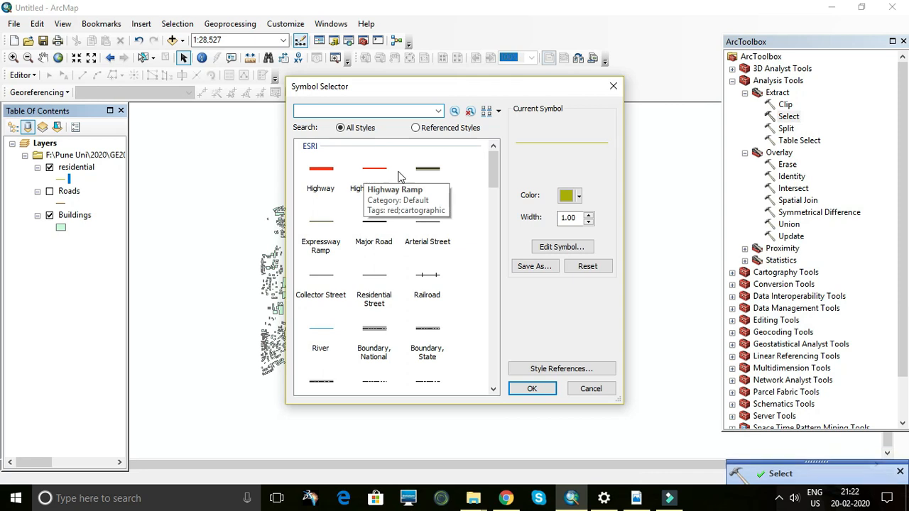
pyautogui.click(321, 174)
pyautogui.click(589, 215)
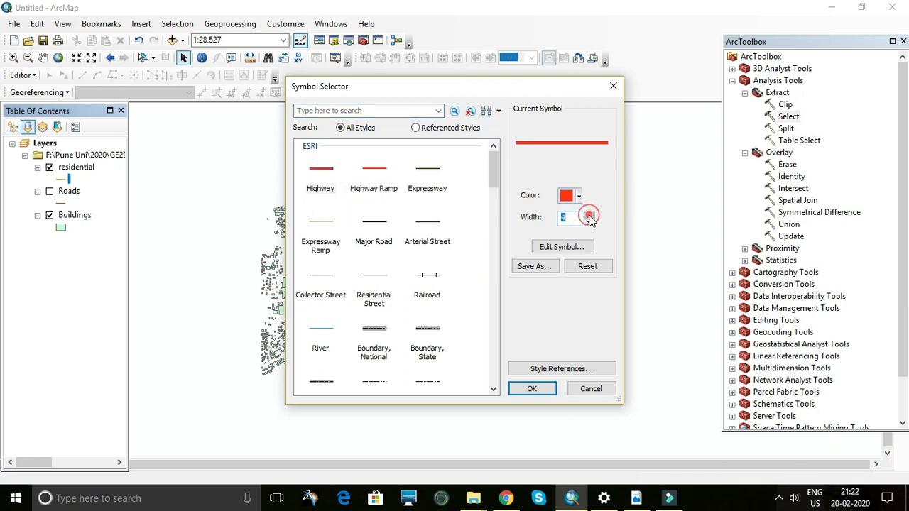
pyautogui.click(589, 217)
pyautogui.click(589, 221)
pyautogui.click(589, 221)
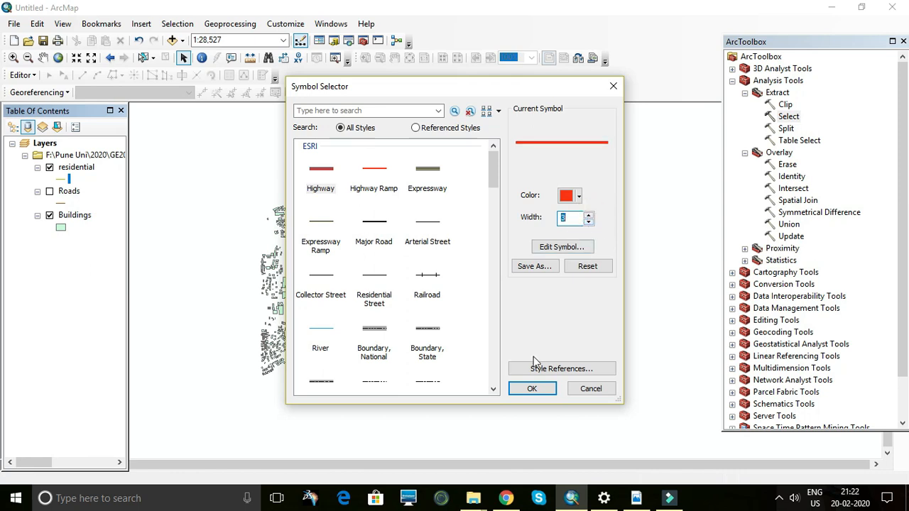
pyautogui.click(530, 389)
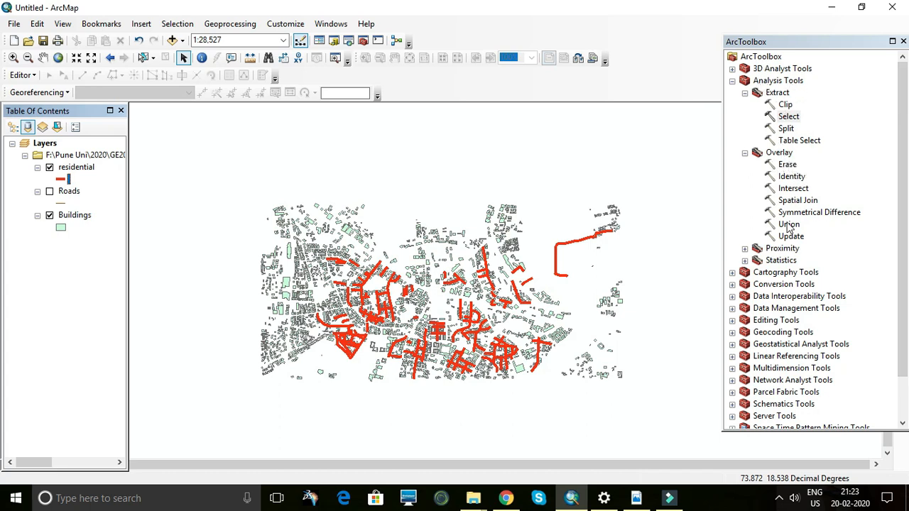
# Step: Set up the Buffer tool with residential as input and an output named buffer100m in the Question3 folder
pyautogui.click(745, 249)
pyautogui.doubleClick(790, 260)
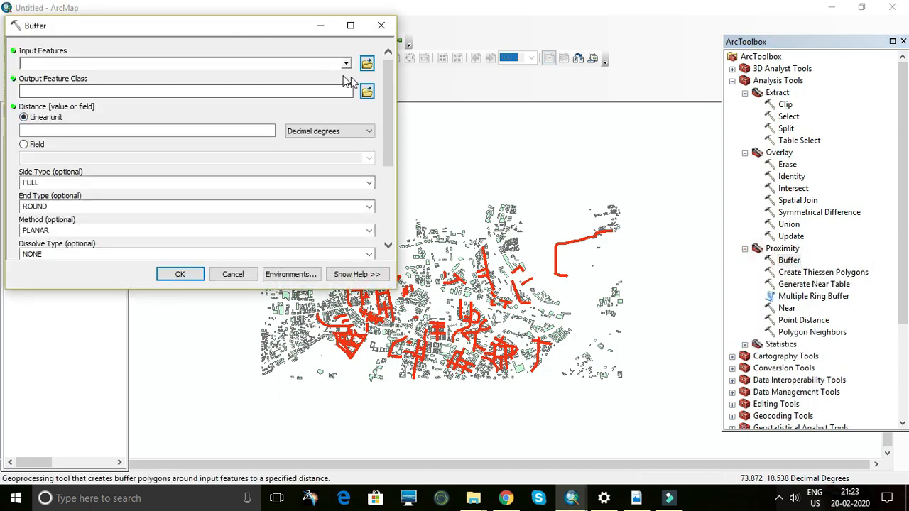
pyautogui.click(346, 63)
pyautogui.click(91, 77)
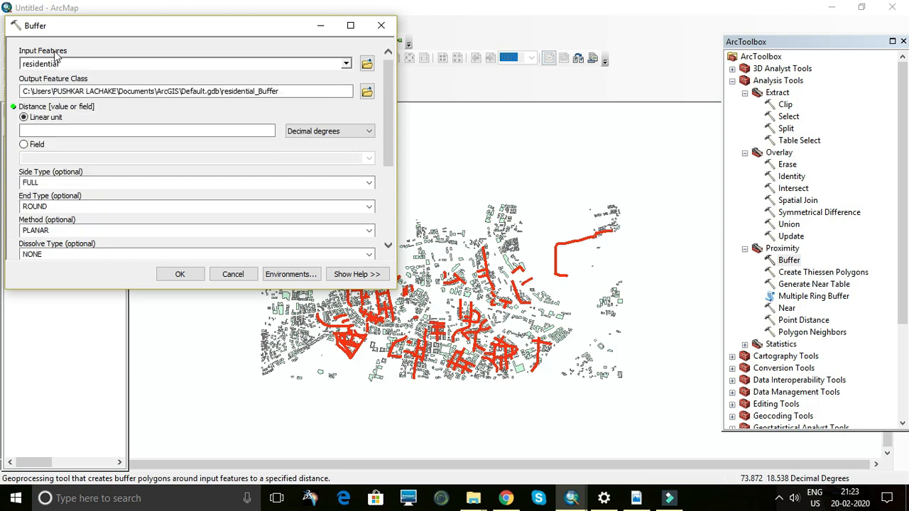
pyautogui.click(367, 91)
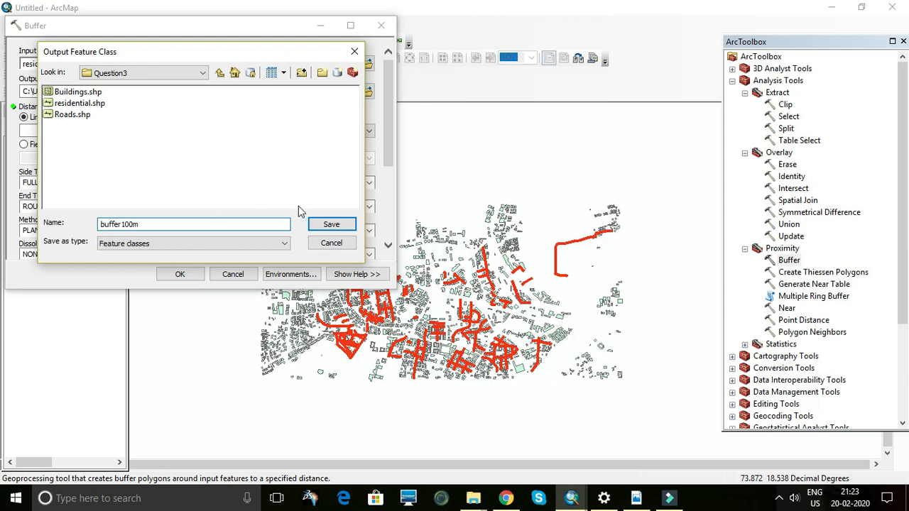
pyautogui.click(319, 226)
# Step: Set the buffer distance to 100 meters and the dissolve type to ALL, run the Buffer tool, and hide the residential layer
pyautogui.click(257, 132)
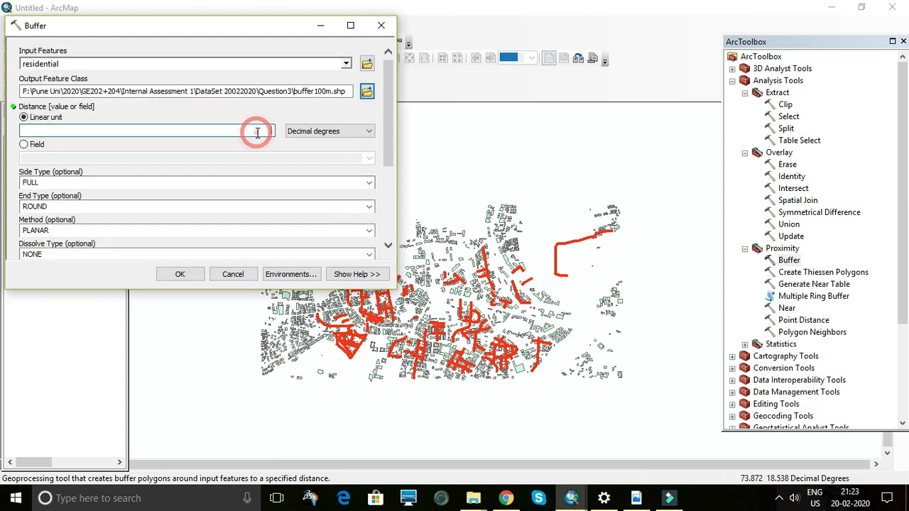
pyautogui.click(365, 131)
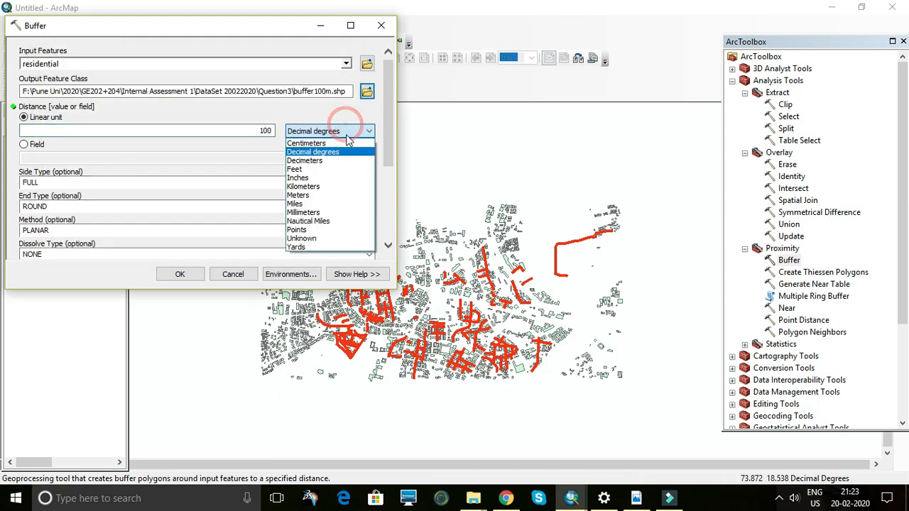
pyautogui.click(350, 195)
pyautogui.scroll(-1, 350, 198)
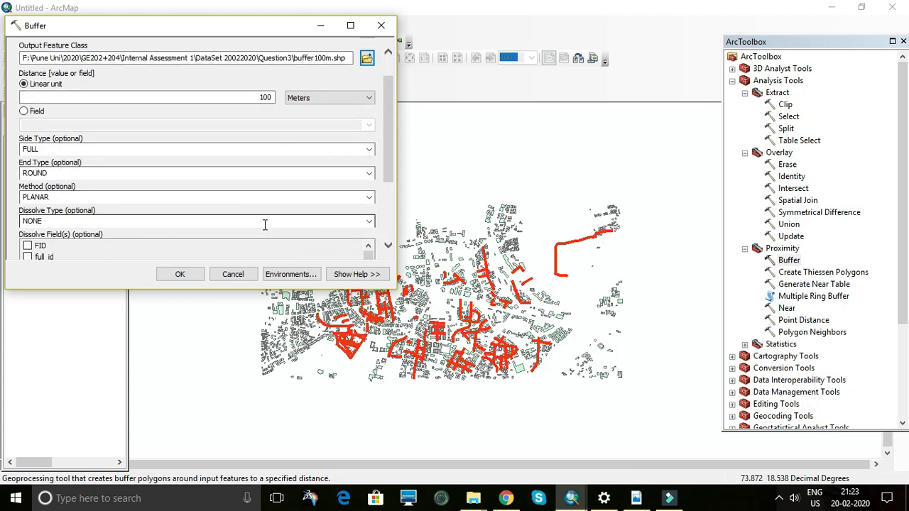
pyautogui.click(369, 222)
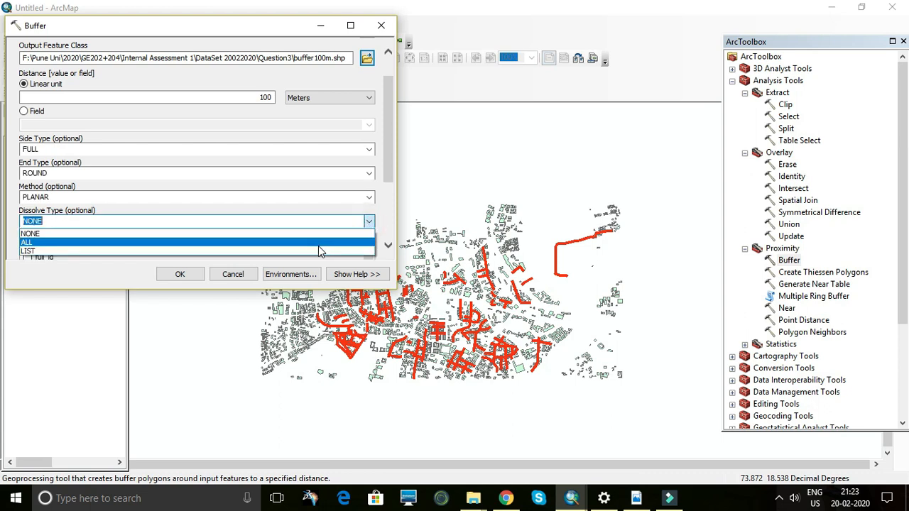
pyautogui.click(318, 244)
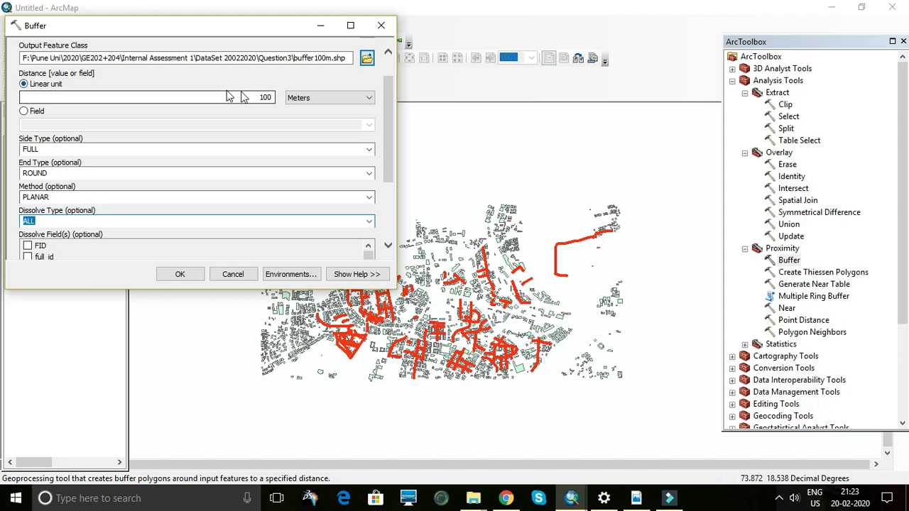
pyautogui.click(181, 274)
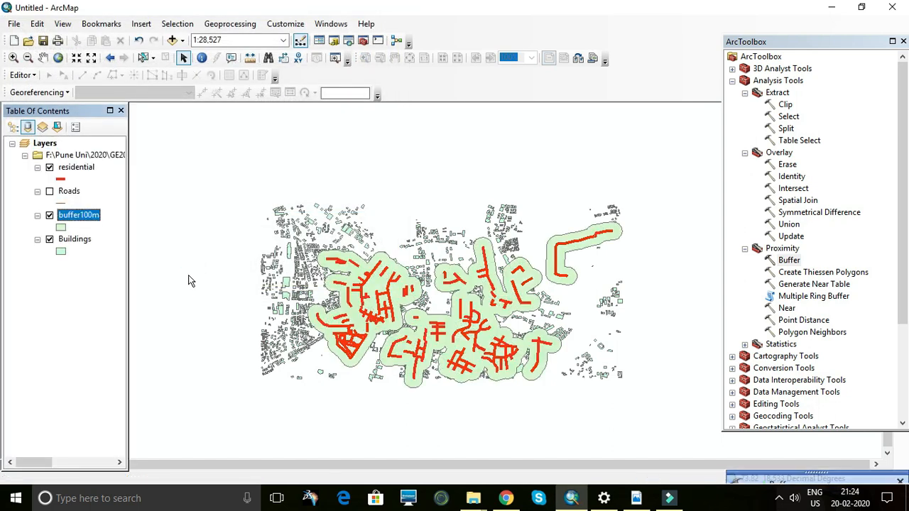
pyautogui.click(50, 168)
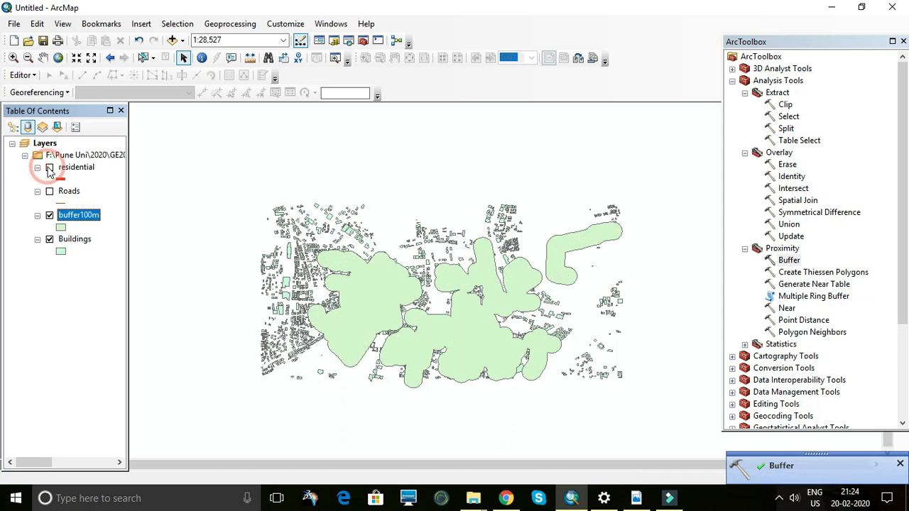
pyautogui.scroll(3, 370, 307)
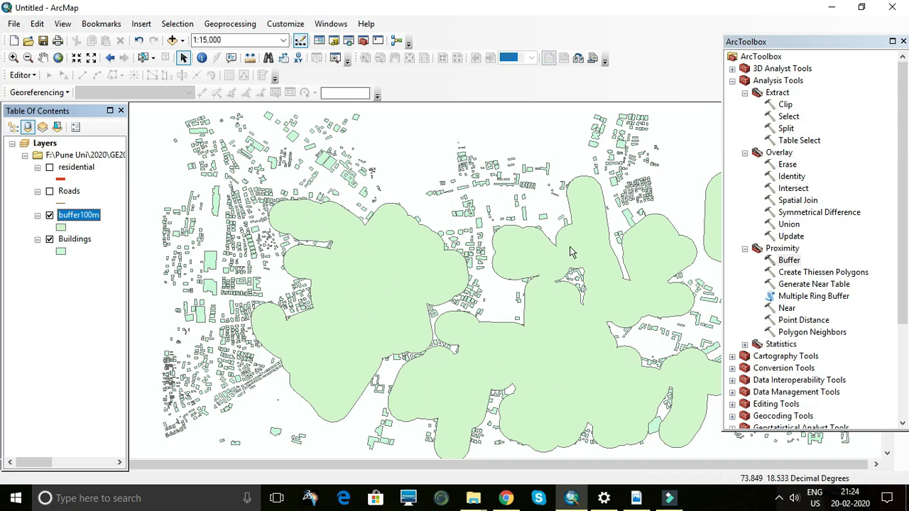
# Step: Clip the Buildings layer with buffer100m as the clip features, saving the output as building100m in the Question3 folder
pyautogui.click(784, 107)
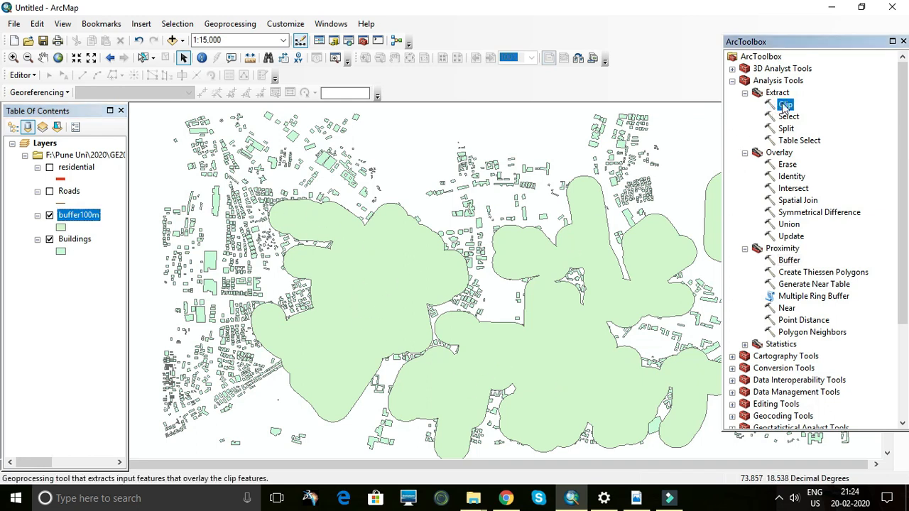
pyautogui.doubleClick(784, 106)
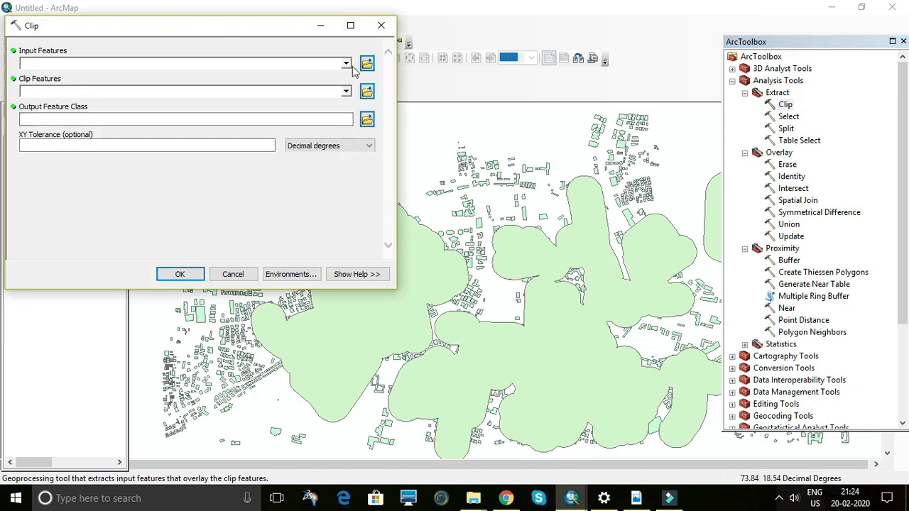
pyautogui.click(346, 64)
pyautogui.click(80, 119)
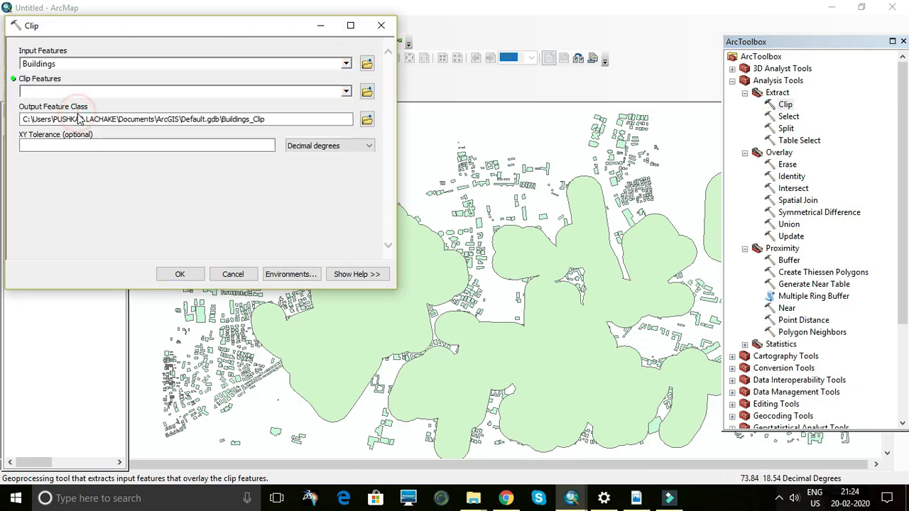
pyautogui.click(346, 91)
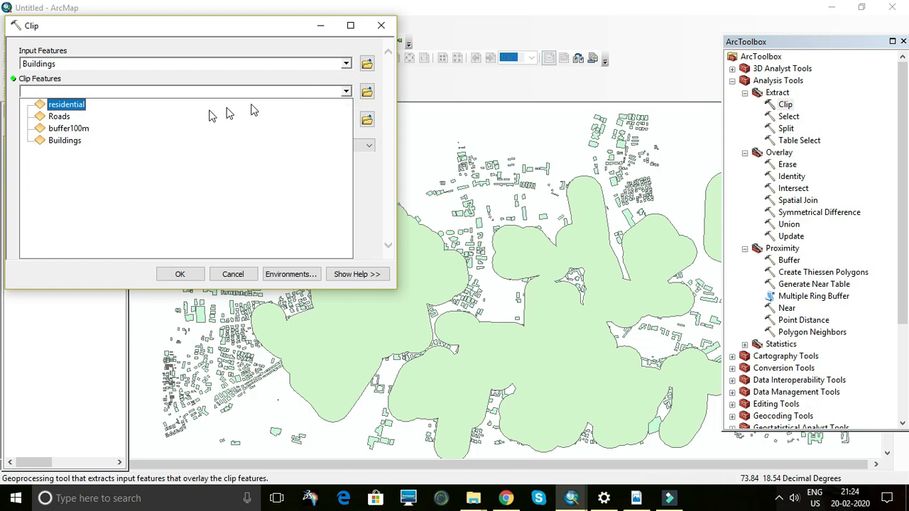
pyautogui.click(99, 129)
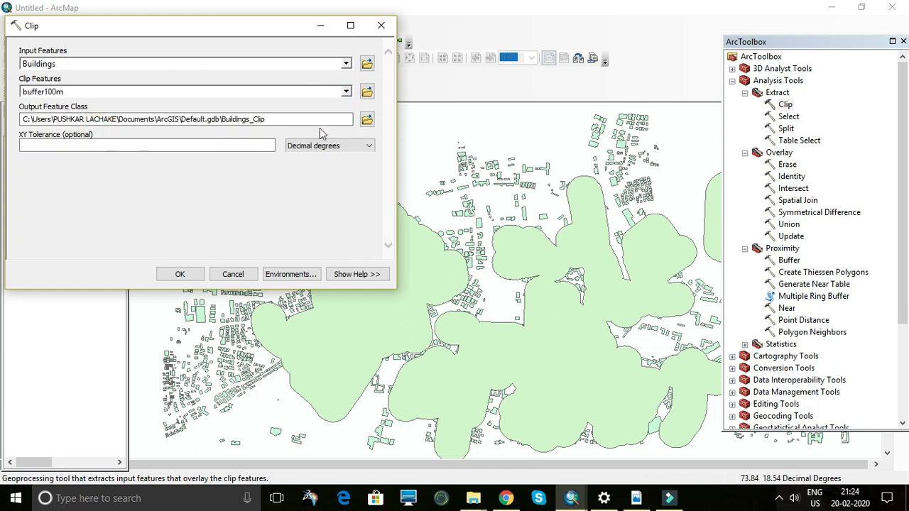
pyautogui.click(367, 120)
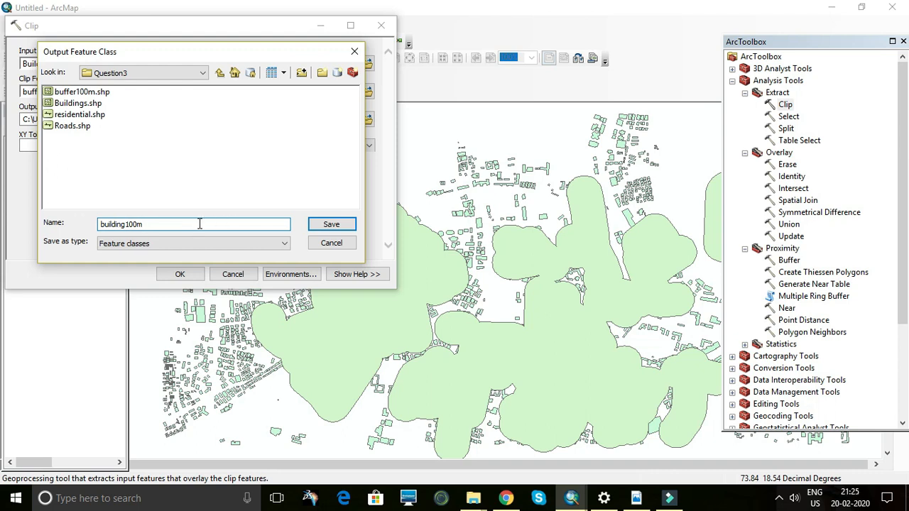
pyautogui.click(320, 226)
pyautogui.click(179, 275)
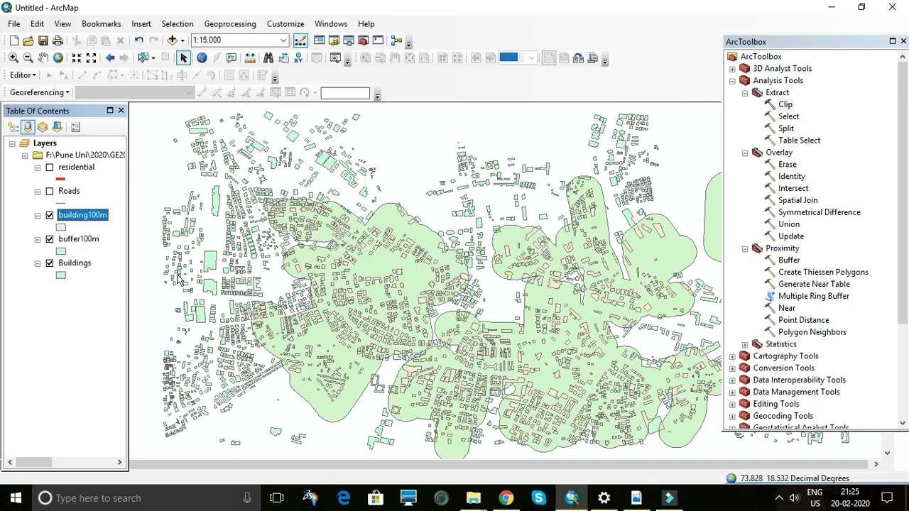
# Step: Hide the buffer100m and Buildings layers
pyautogui.click(50, 239)
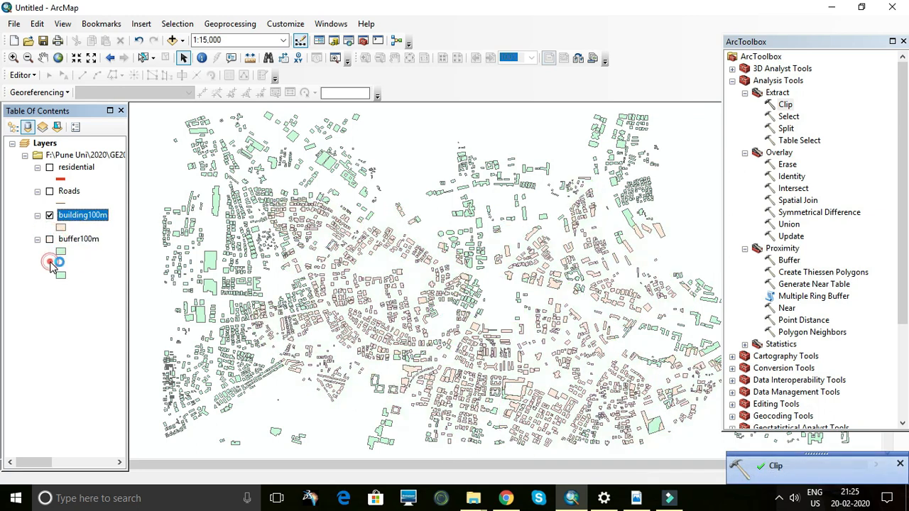
pyautogui.click(49, 262)
pyautogui.scroll(-3, 256, 194)
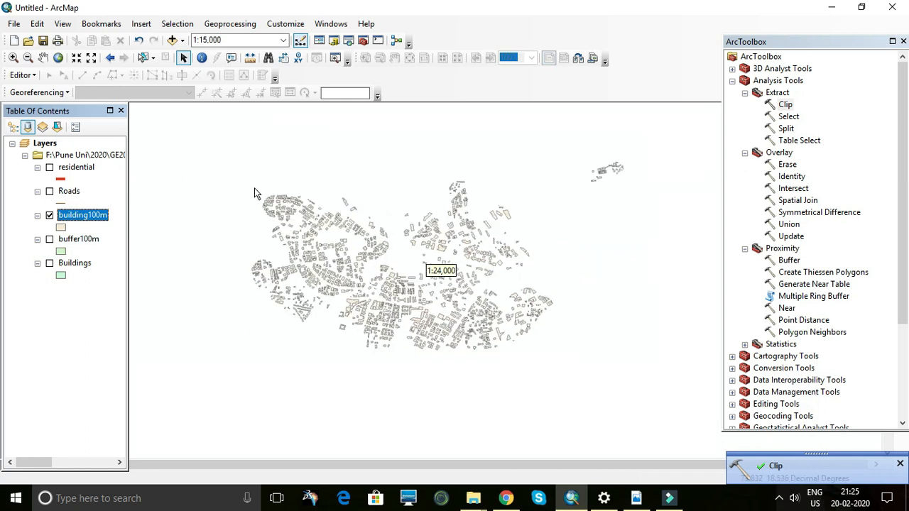
pyautogui.scroll(-1, 256, 193)
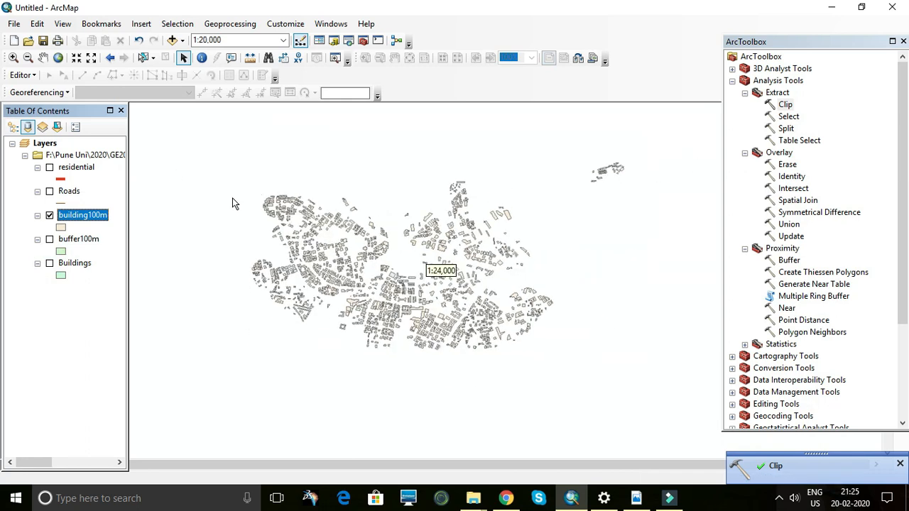
# Step: Give the building100m layer the Orange fill symbol with an outline width of 1
pyautogui.click(62, 230)
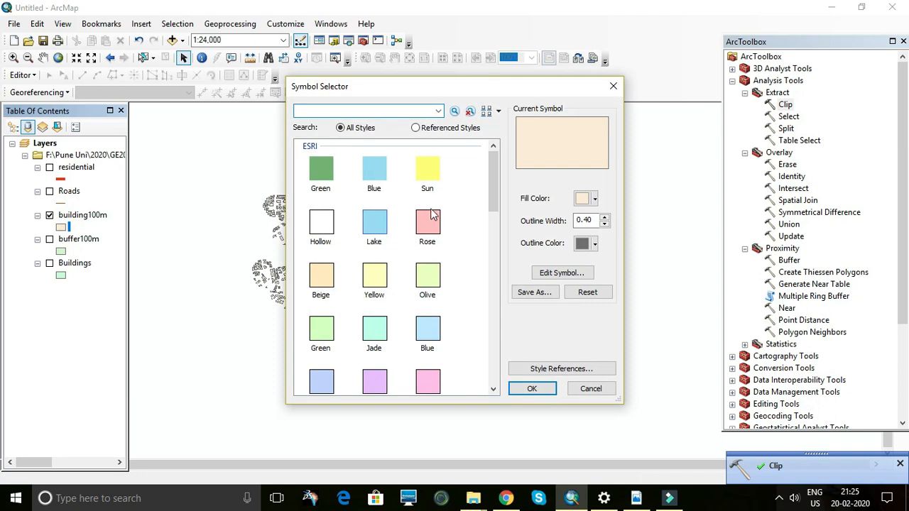
pyautogui.scroll(-1, 396, 217)
pyautogui.click(371, 356)
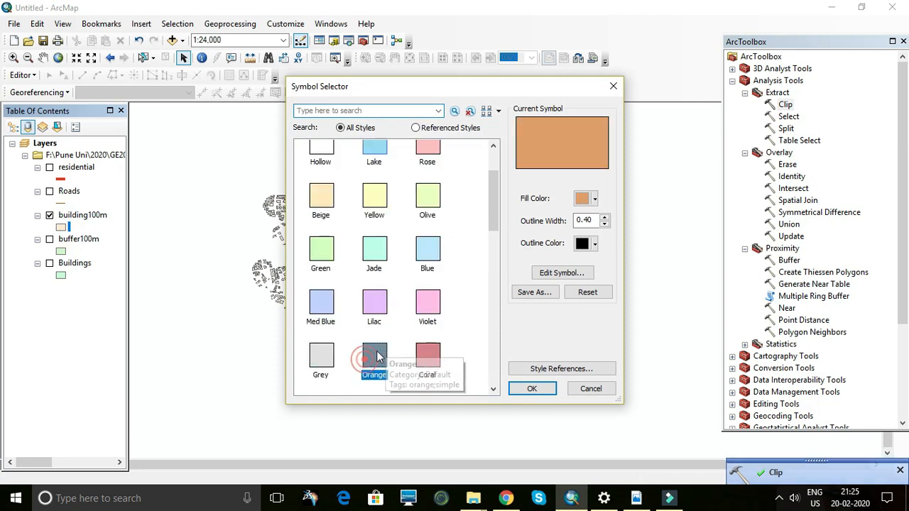
pyautogui.click(605, 218)
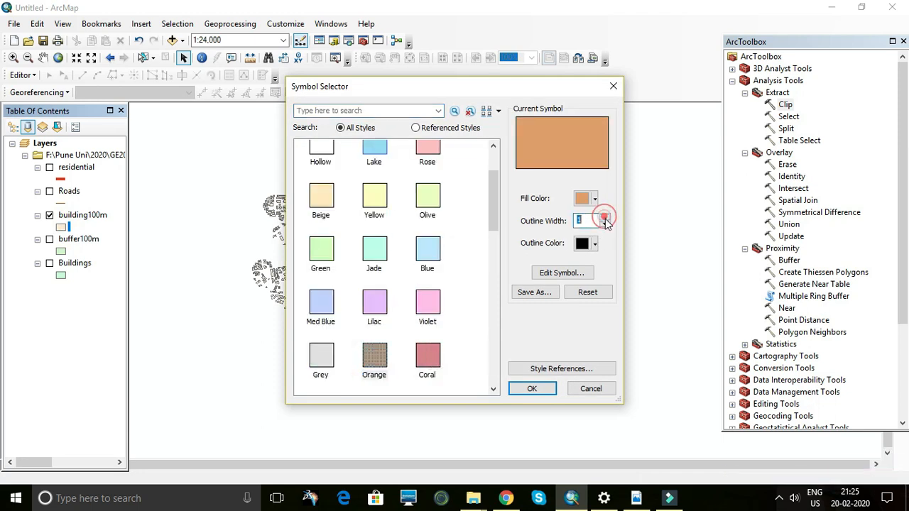
pyautogui.click(595, 244)
pyautogui.click(581, 388)
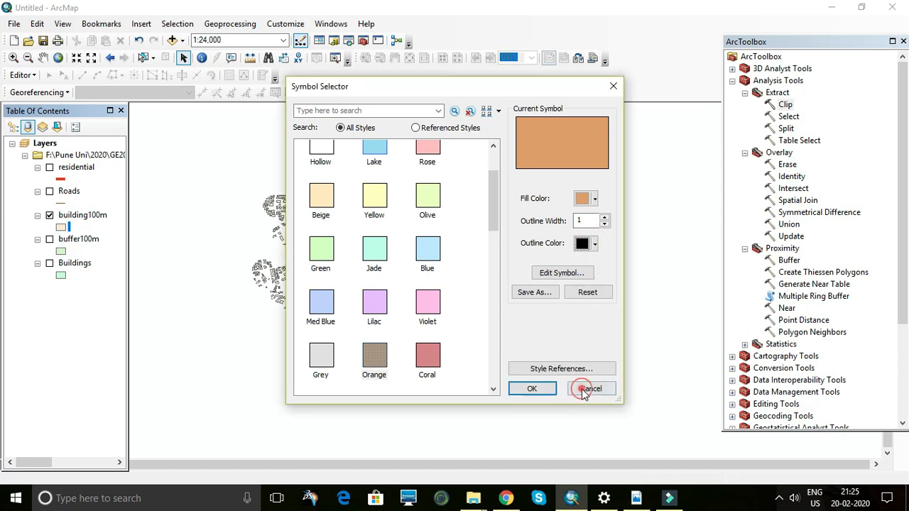
pyautogui.click(532, 388)
pyautogui.scroll(1, 305, 277)
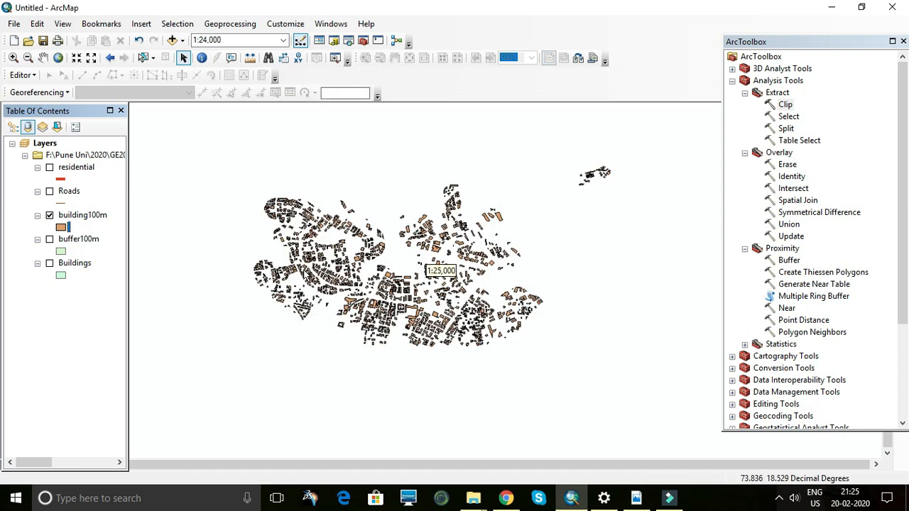